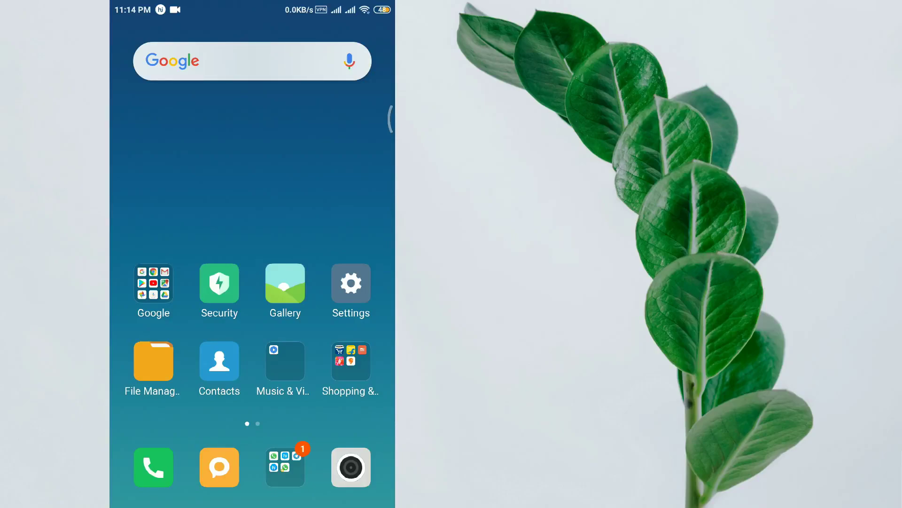
Launch Google Maps from the Google apps folder on the second home screen page.
left_click_drag(376, 329, 176, 329)
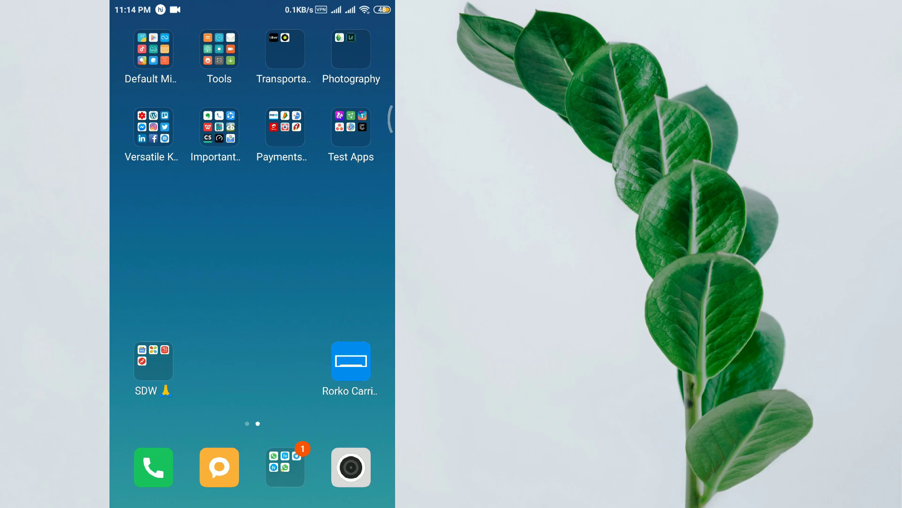
left_click_drag(176, 247, 367, 247)
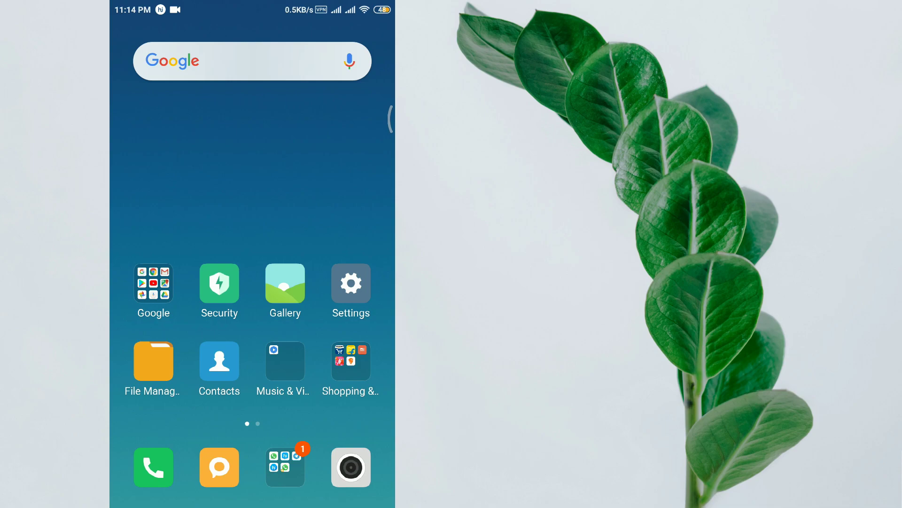
mouse_move(338, 247)
left_mouse_down()
mouse_move(155, 247)
mouse_move(367, 247)
left_mouse_up()
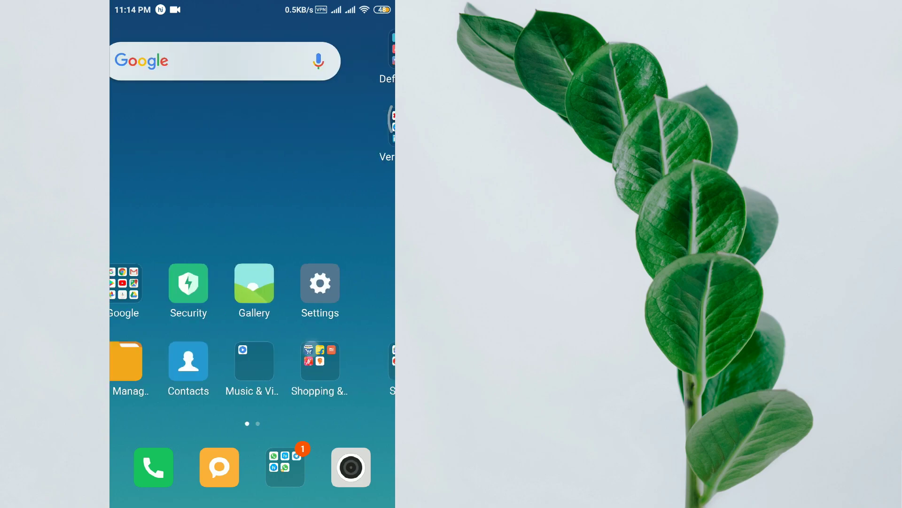
left_click(154, 282)
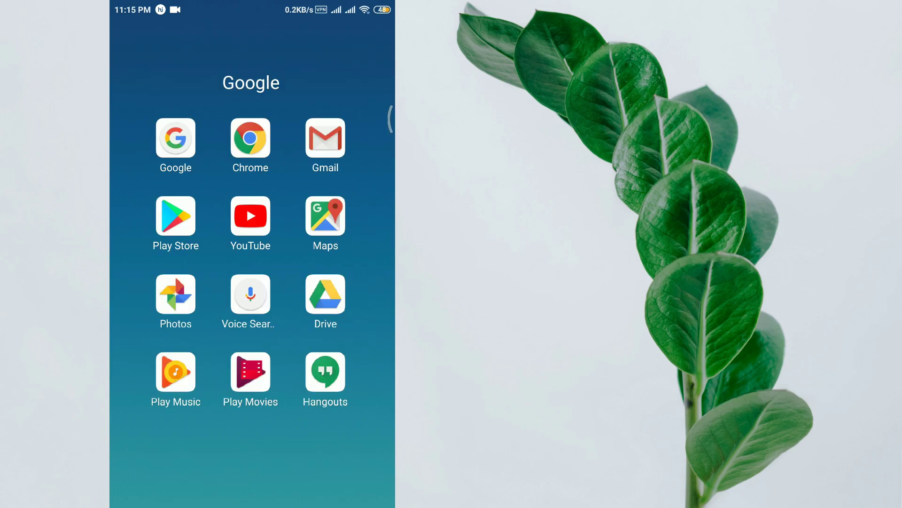
left_click(250, 459)
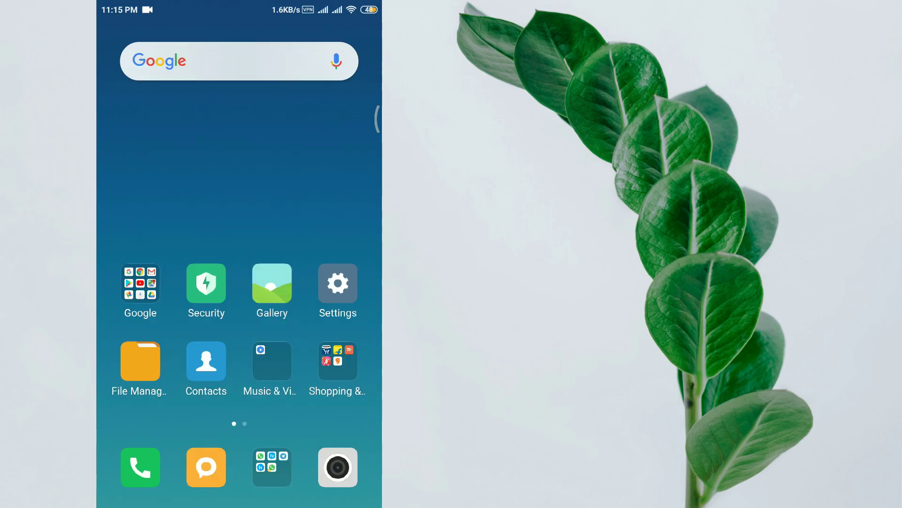
mouse_move(339, 282)
left_mouse_down()
mouse_move(141, 282)
mouse_move(338, 282)
left_mouse_up()
left_click(153, 282)
left_click(312, 216)
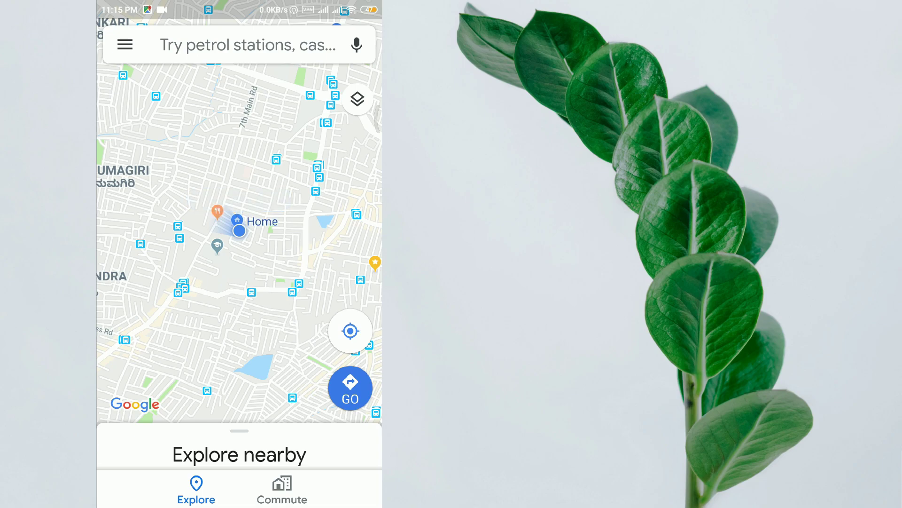
Open the Google Maps hamburger menu beside the search bar.
left_click(126, 45)
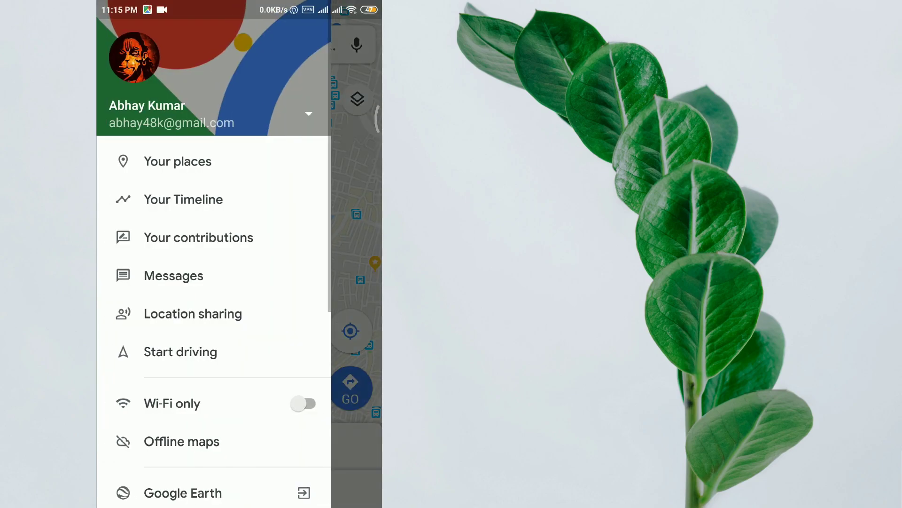
scroll(211, 283, "down", 3)
scroll(179, 221, "down", 3)
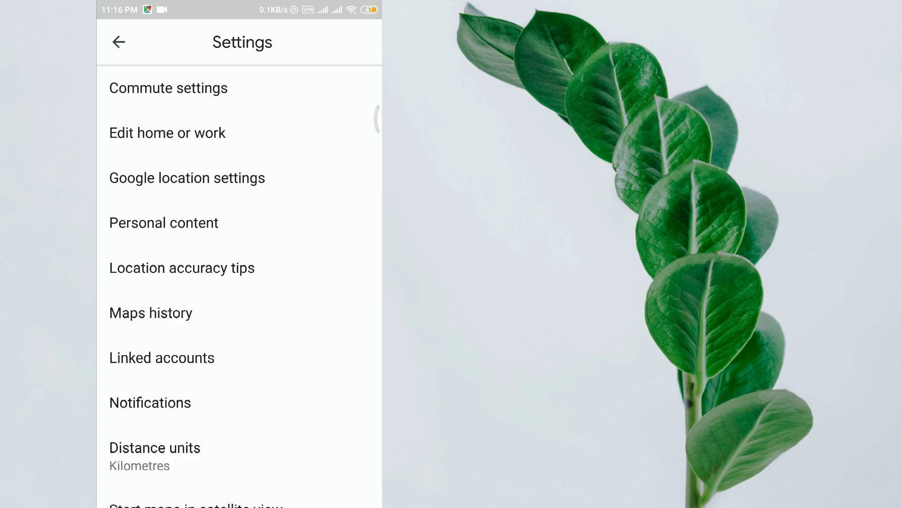
scroll(240, 282, "down", 5)
scroll(240, 282, "up", 5)
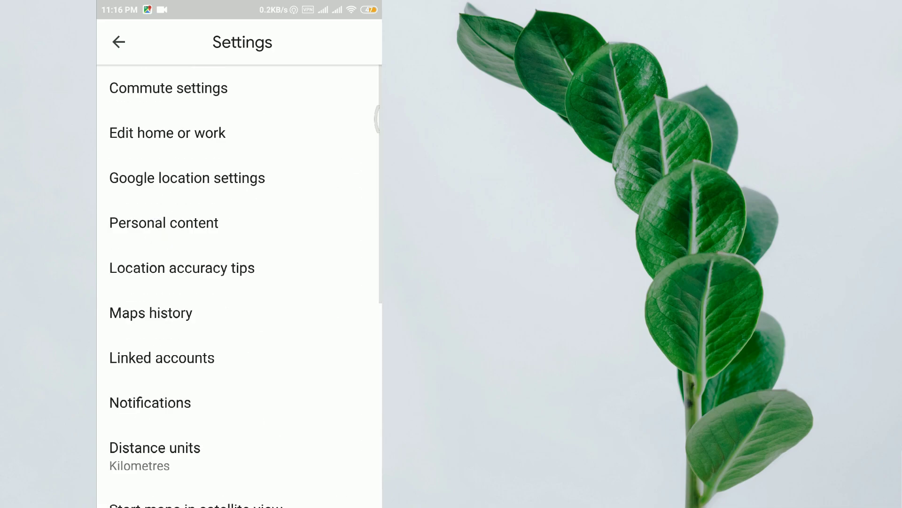
scroll(240, 282, "down", 5)
scroll(239, 282, "down", 2)
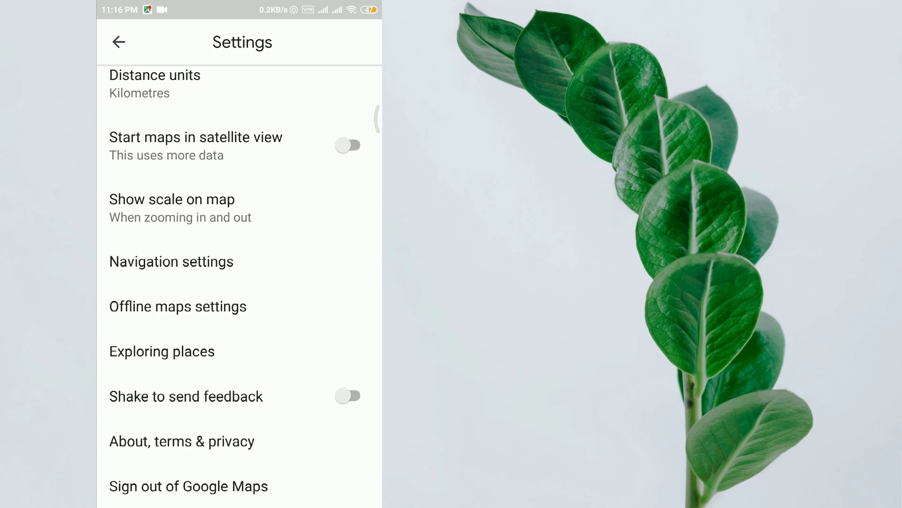
scroll(241, 283, "up", 5)
scroll(240, 282, "down", 3)
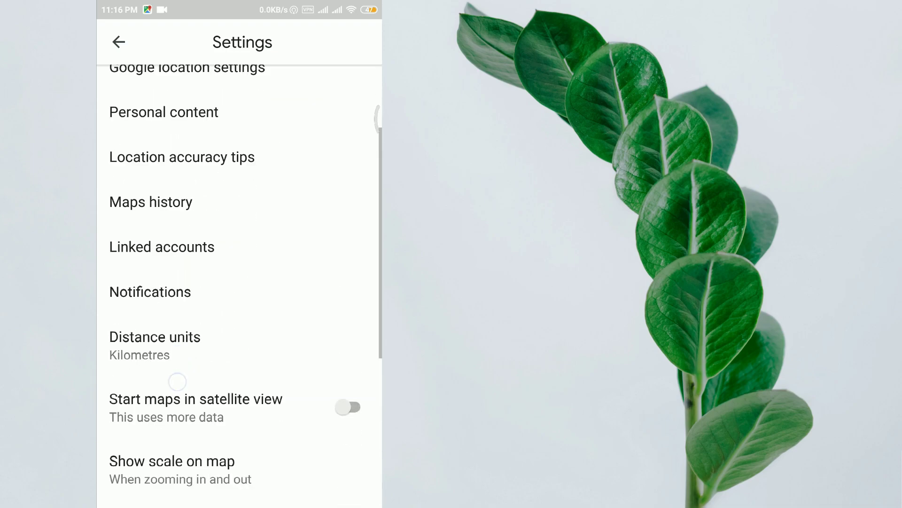
scroll(240, 282, "down", 1)
scroll(240, 282, "down", 3)
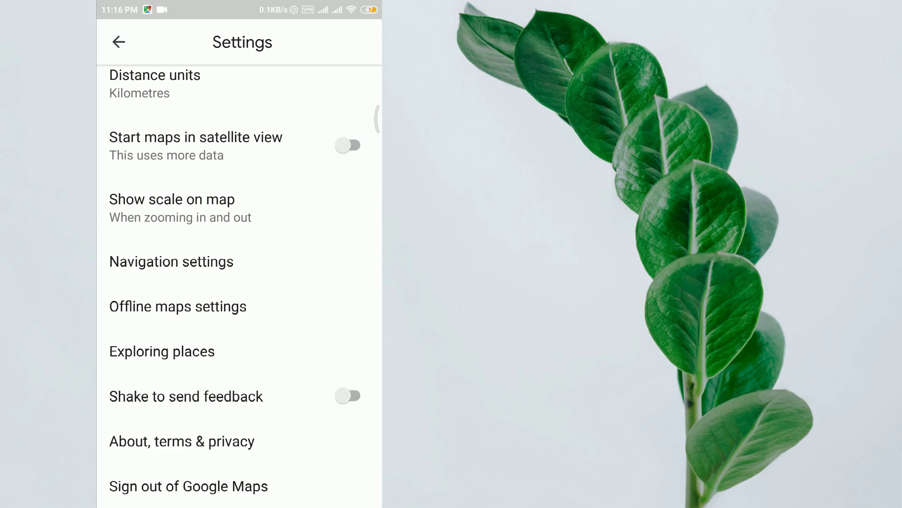
In Navigation settings, change the Map display colour scheme from Automatic to Night.
left_click(240, 261)
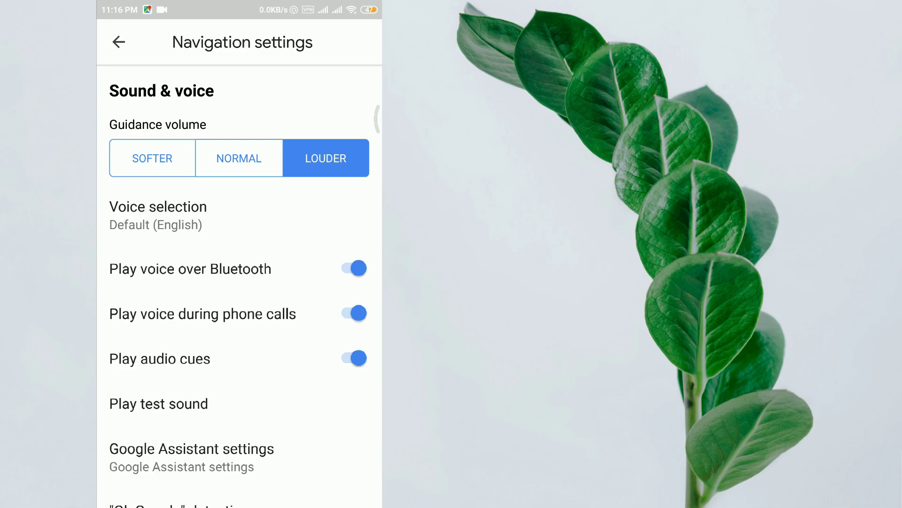
scroll(174, 378, "down", 1)
scroll(212, 317, "down", 5)
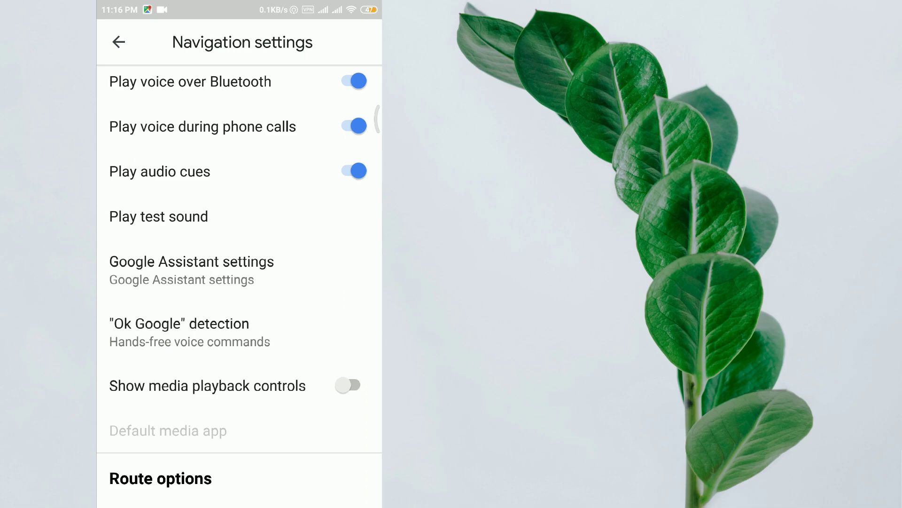
scroll(212, 318, "down", 3)
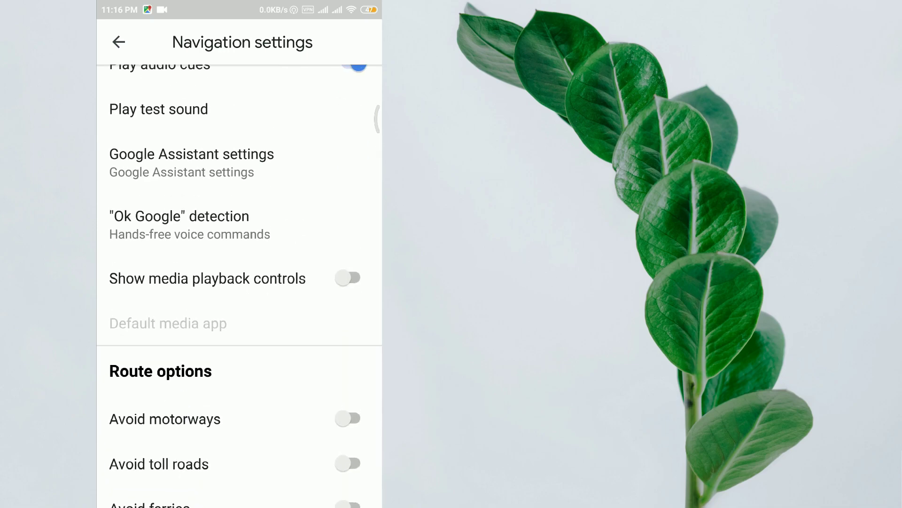
scroll(212, 317, "down", 8)
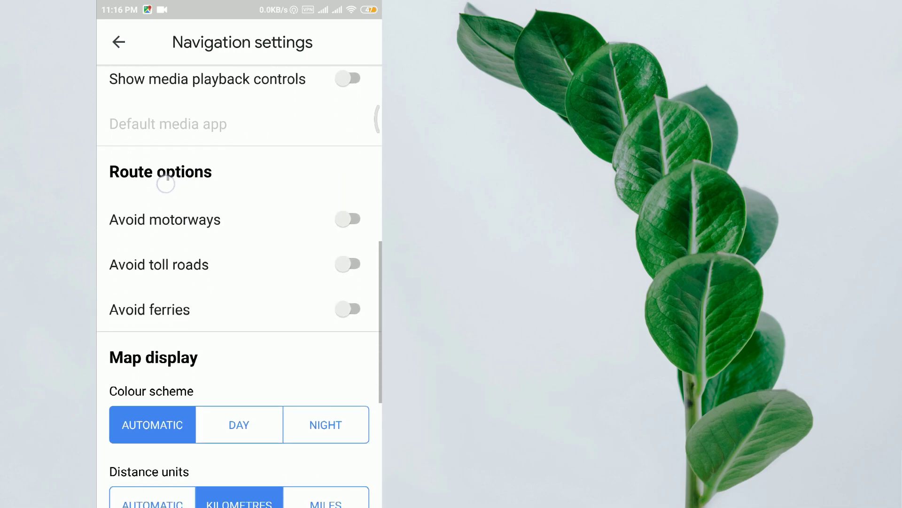
scroll(211, 317, "down", 2)
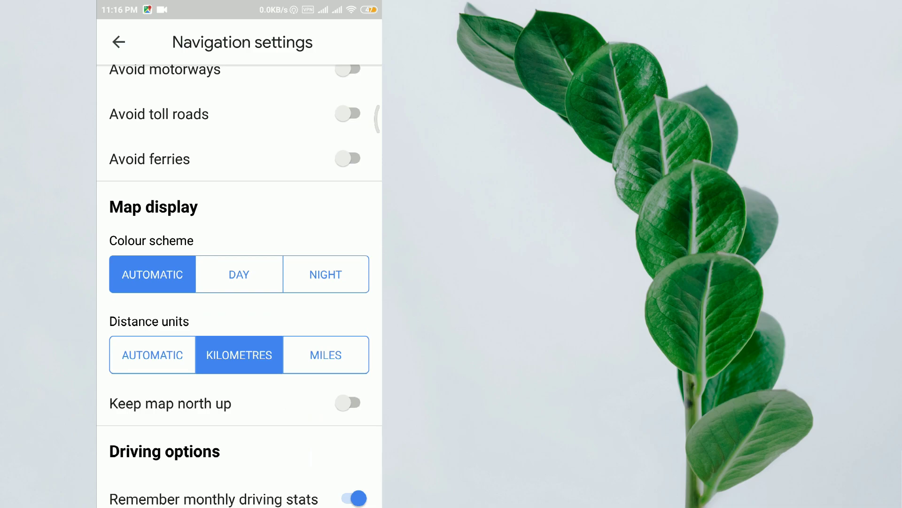
left_click(326, 274)
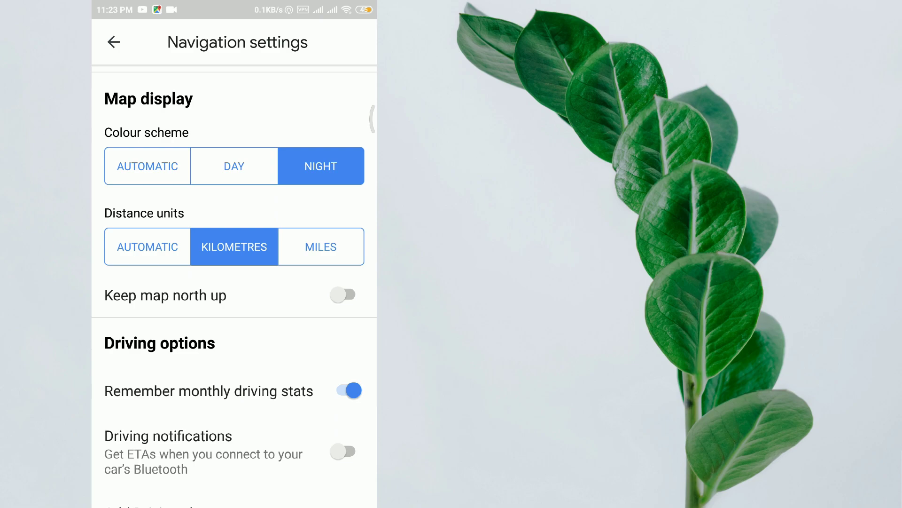
Go back to the main map and start navigation to Sri Muneshwara Temple.
key("Escape")
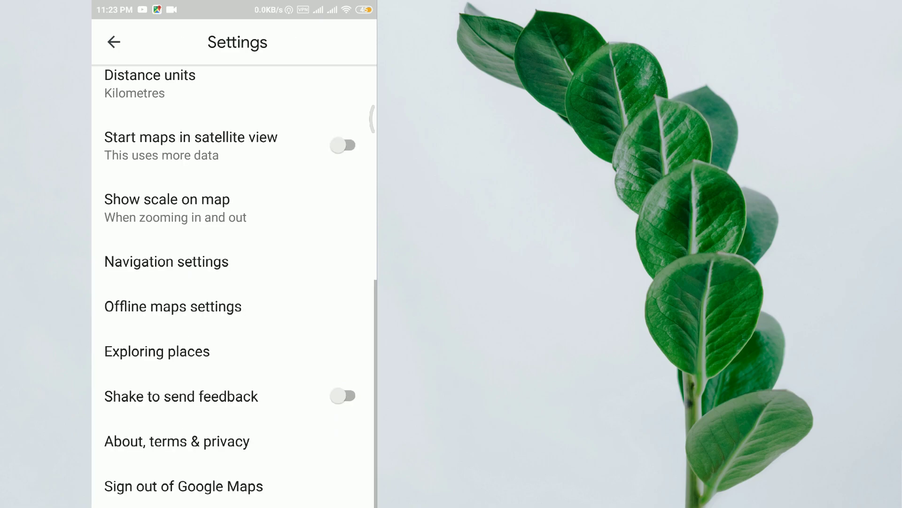
key("Escape")
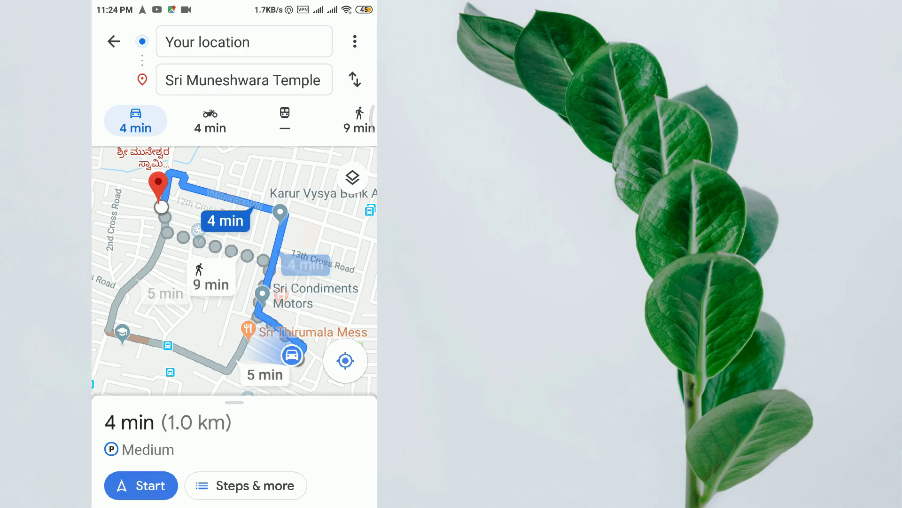
left_click(141, 486)
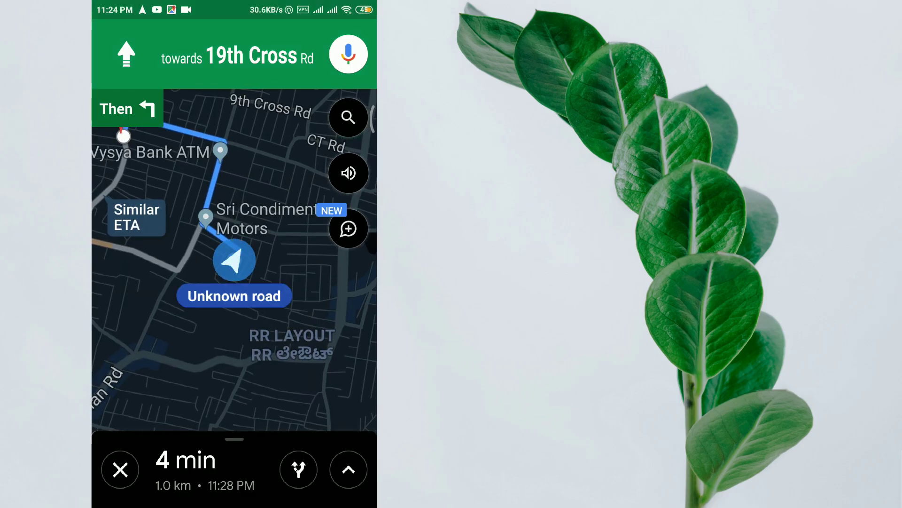
mouse_move(233, 212)
left_mouse_down()
mouse_move(233, 338)
mouse_move(232, 212)
left_mouse_up()
left_click(159, 402)
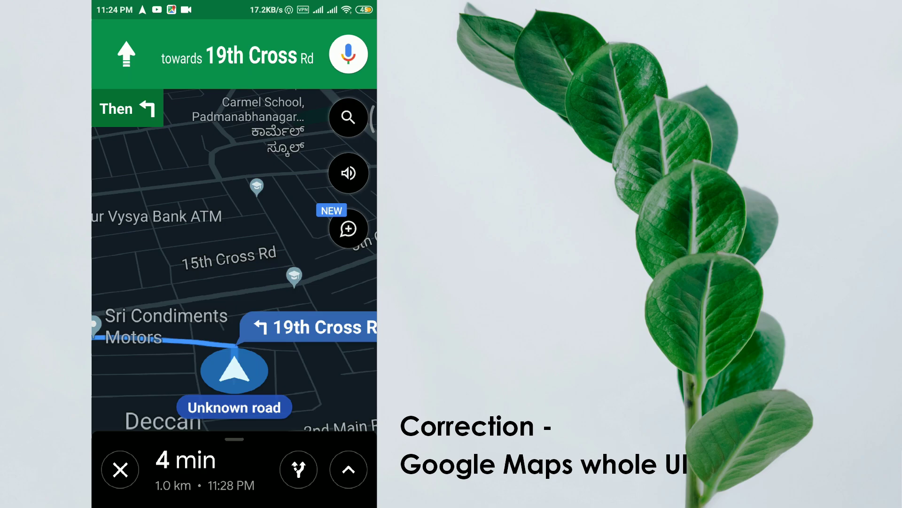
left_click_drag(233, 254, 231, 322)
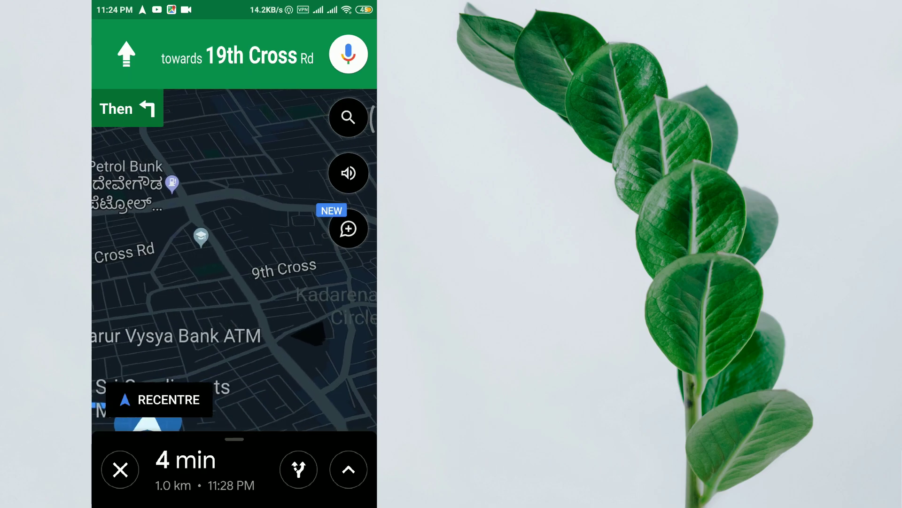
left_click_drag(211, 176, 211, 318)
left_click_drag(211, 177, 233, 296)
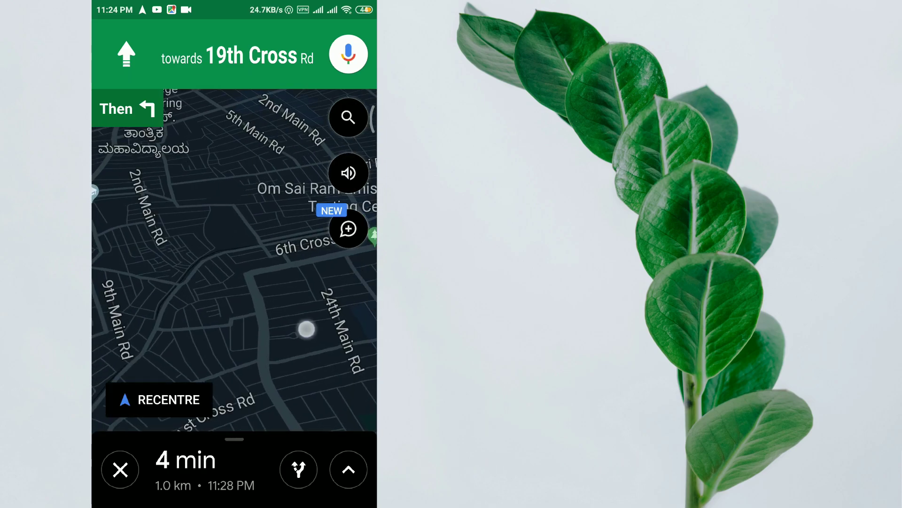
scroll(212, 296, "down", 3)
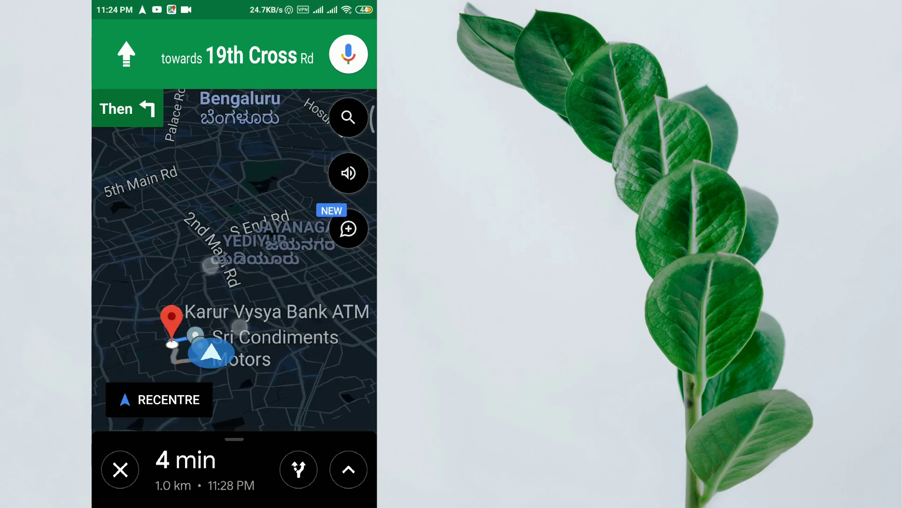
scroll(212, 218, "up", 3)
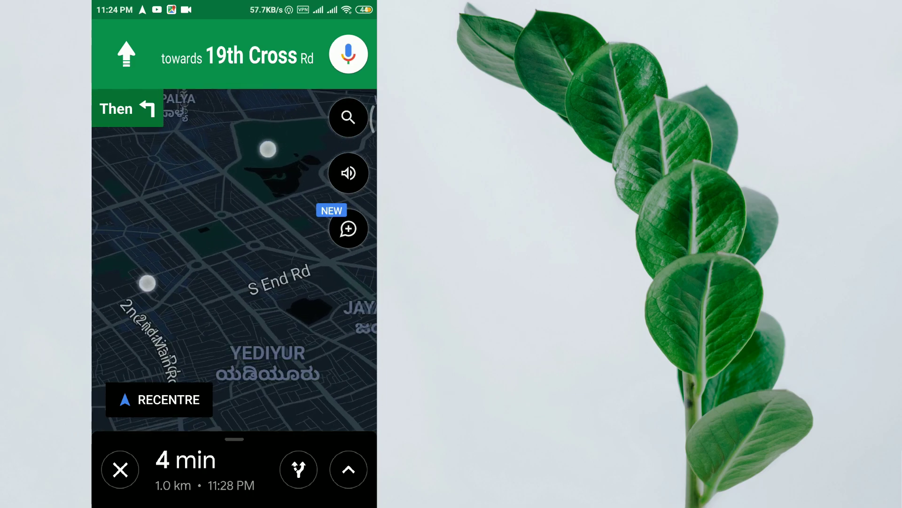
scroll(212, 219, "down", 4)
scroll(211, 248, "up", 2)
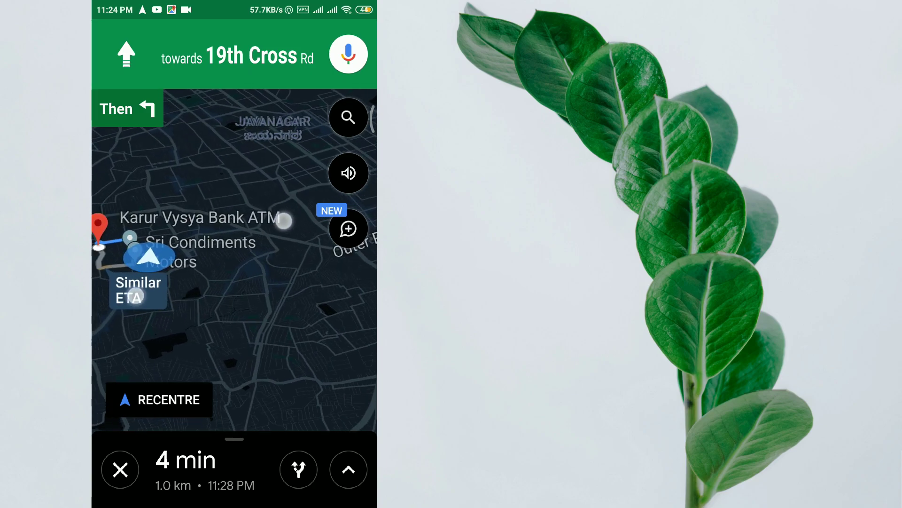
scroll(219, 240, "down", 3)
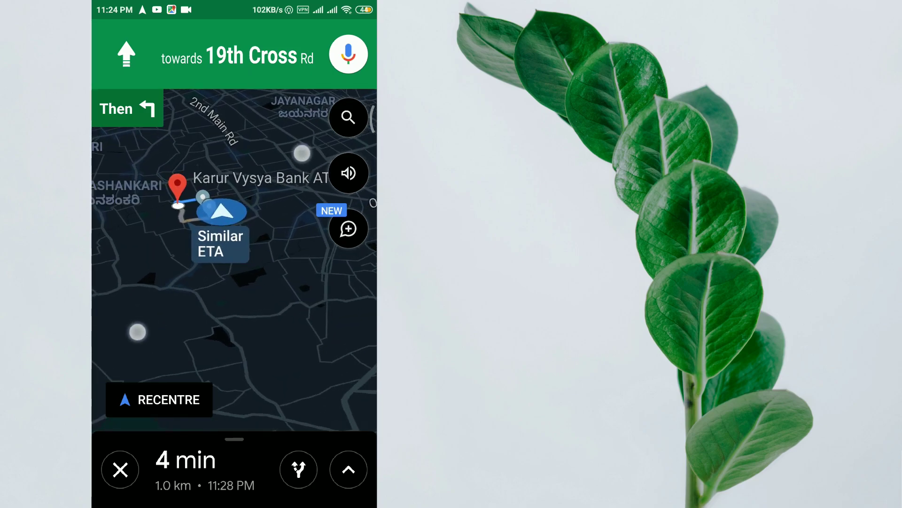
scroll(218, 240, "up", 3)
scroll(219, 239, "up", 2)
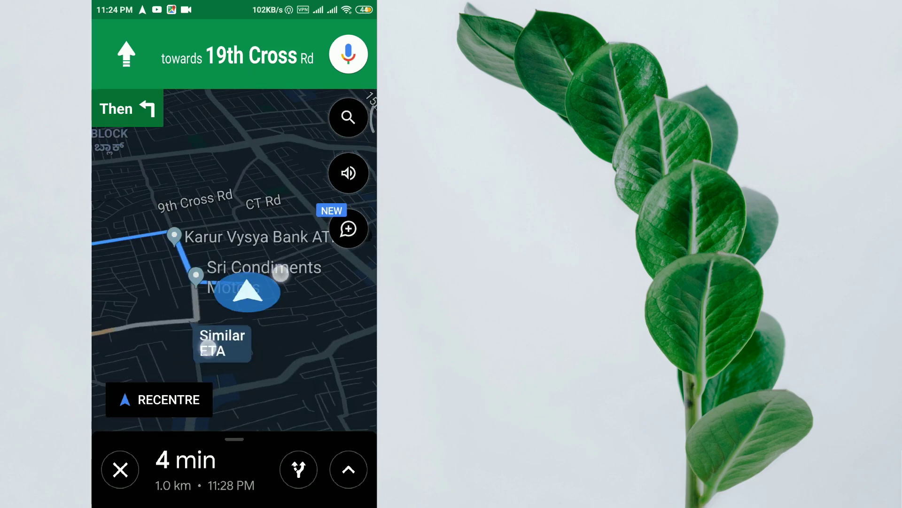
scroll(233, 261, "down", 3)
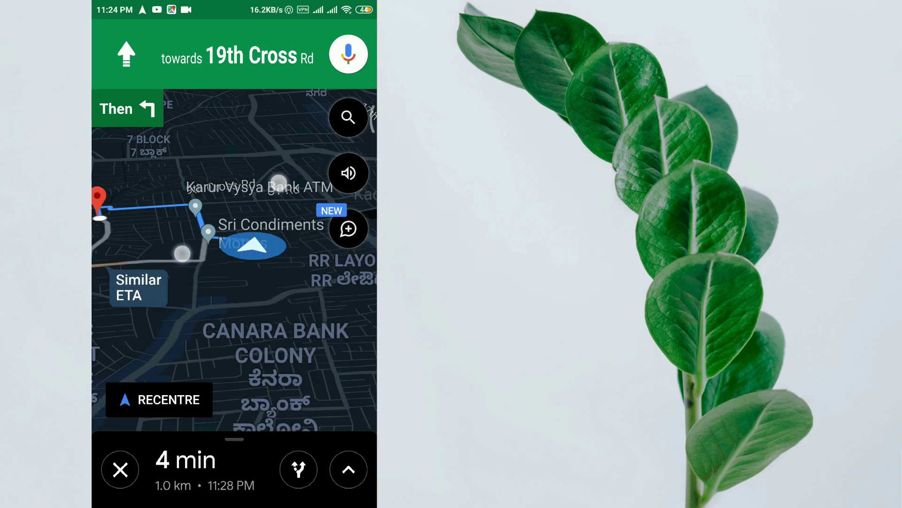
scroll(233, 240, "down", 2)
scroll(240, 233, "up", 2)
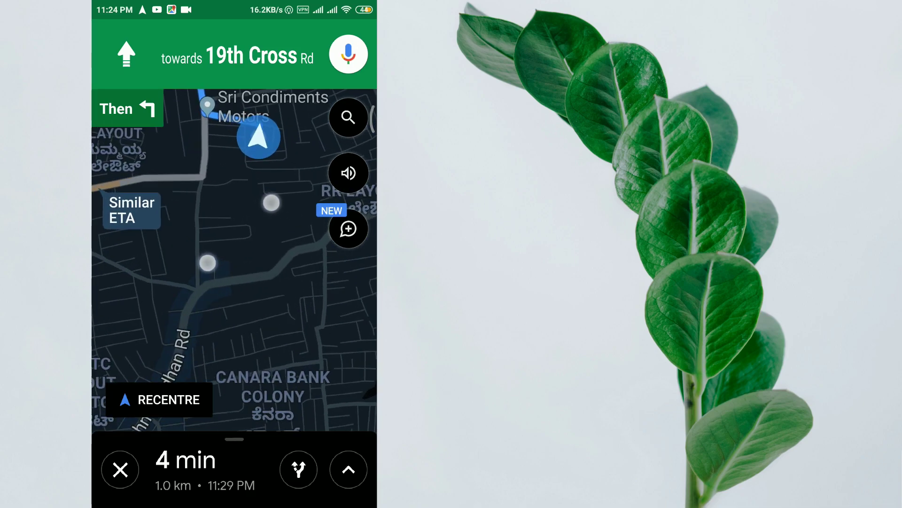
left_click_drag(240, 233, 297, 296)
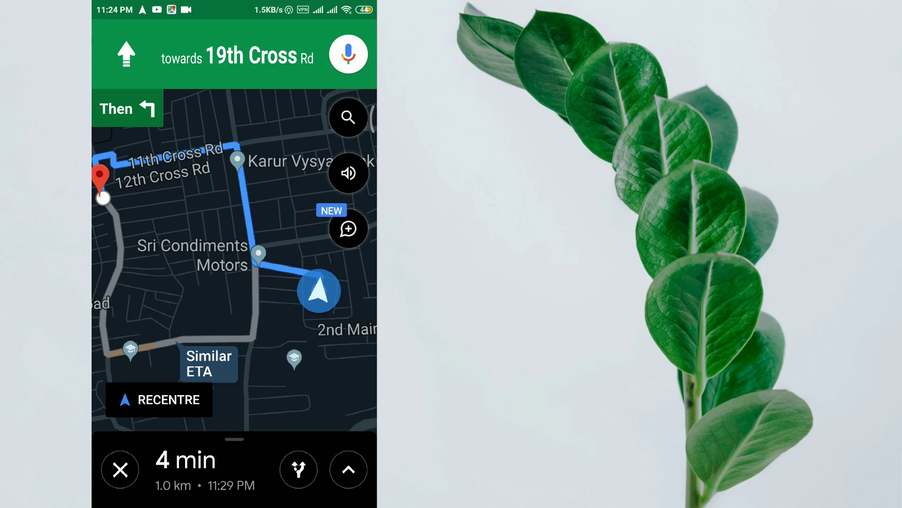
left_click(168, 399)
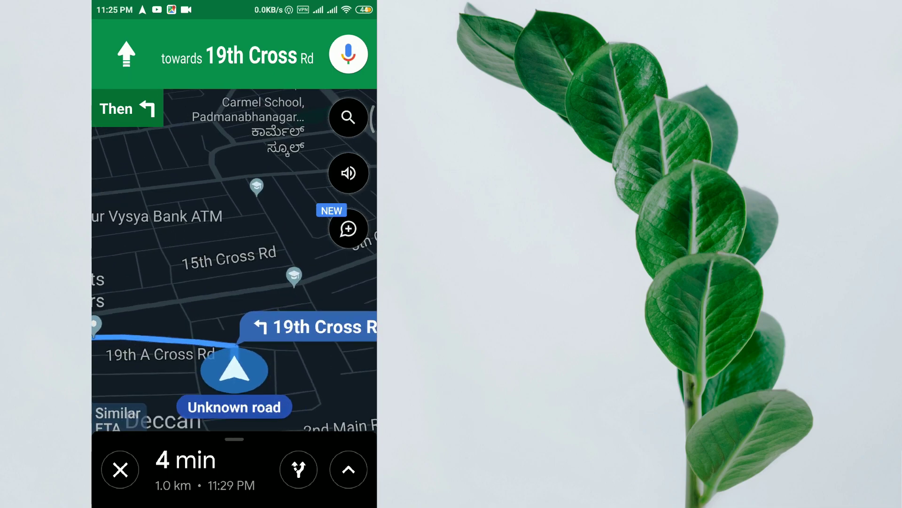